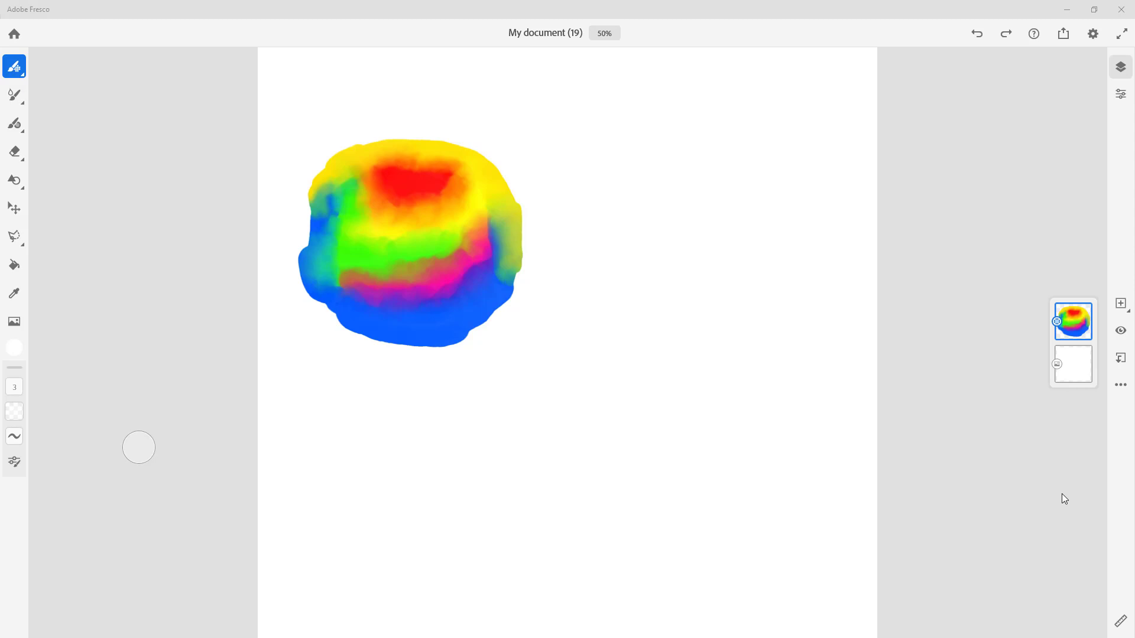
Sample the blue (HSB 219, 94, 100) from the blob's bottom with the Eyedropper.
left_click(15, 295)
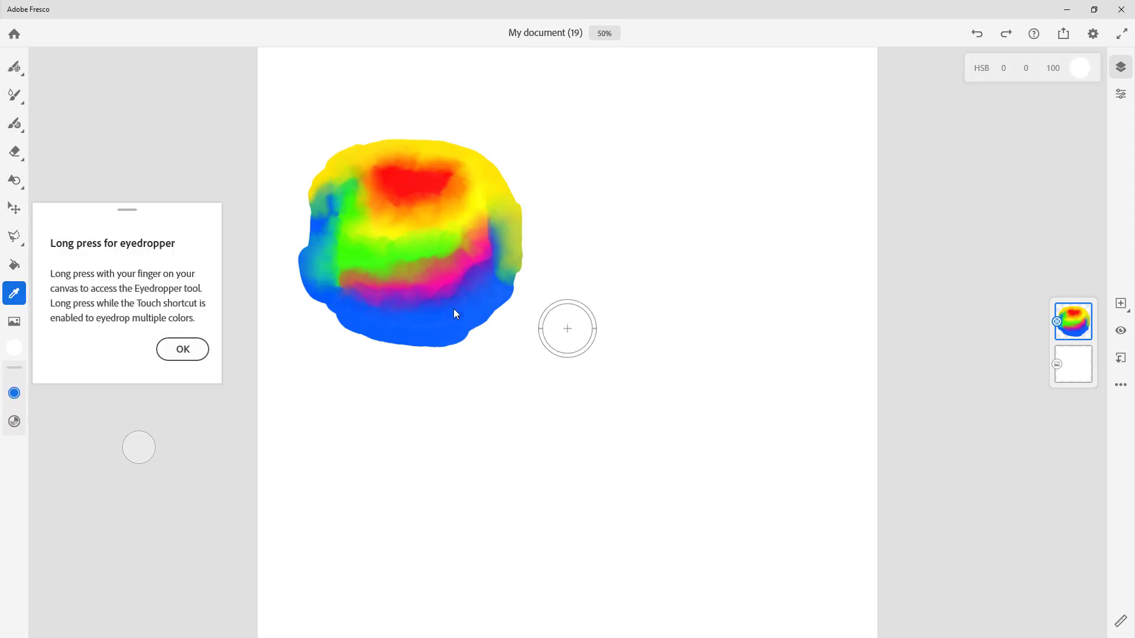
left_click(185, 347)
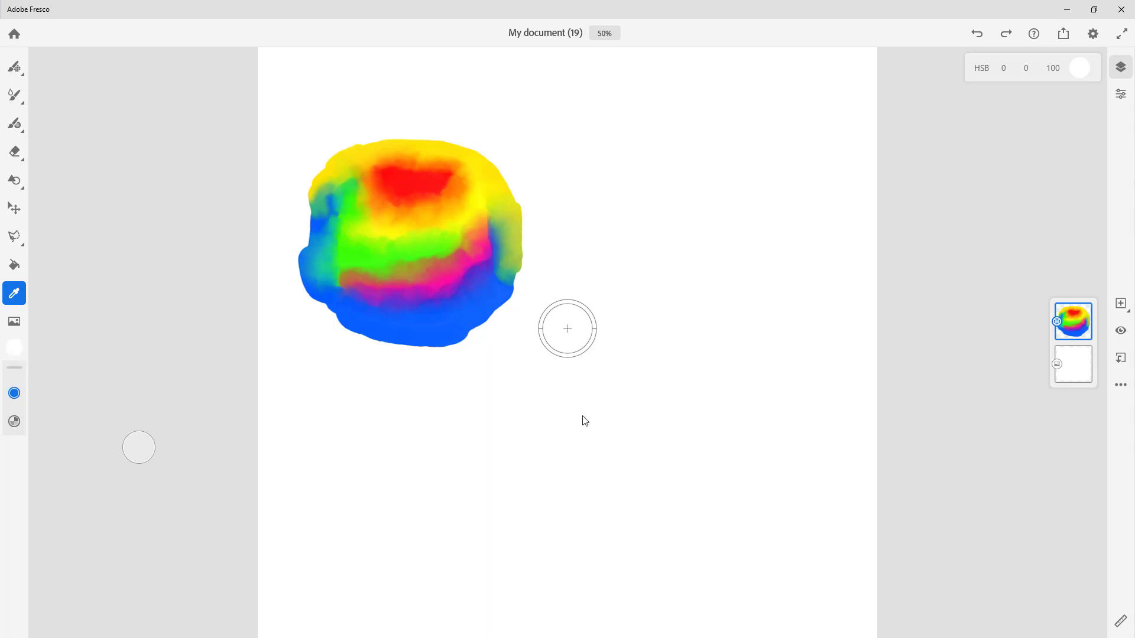
left_click_drag(567, 328, 594, 346)
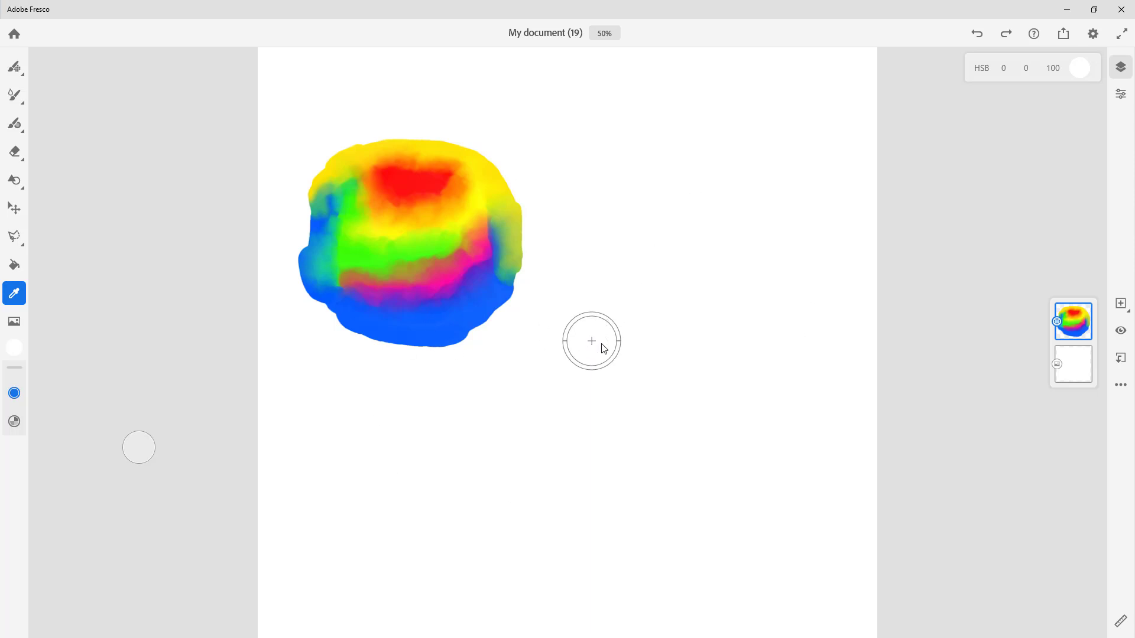
left_click_drag(601, 347, 463, 337)
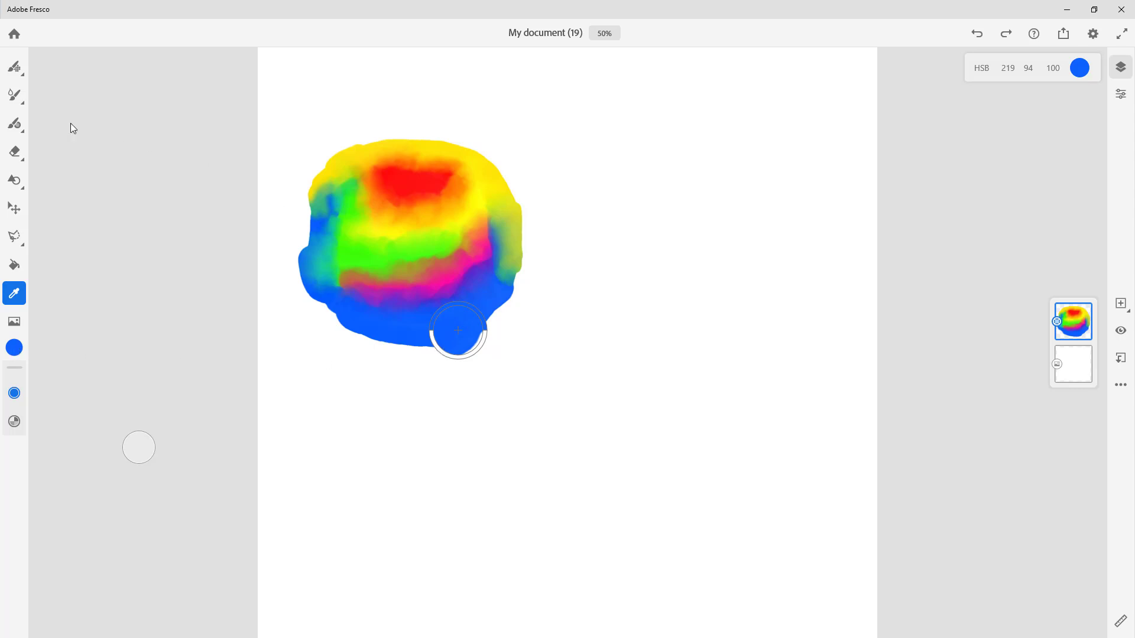
Draw a blue spiral right of the blob, then circle it with red sampled from the blob's top.
left_click(14, 96)
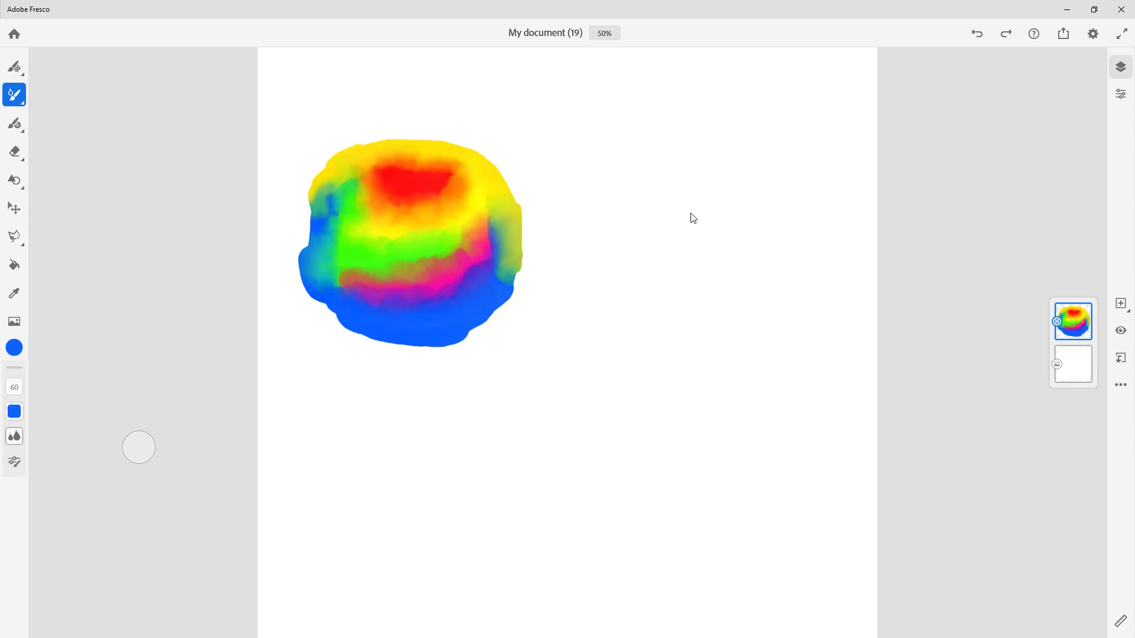
mouse_move(614, 149)
left_mouse_down()
mouse_move(717, 155)
mouse_move(724, 278)
mouse_move(621, 212)
mouse_move(707, 172)
mouse_move(678, 238)
mouse_move(658, 181)
mouse_move(681, 194)
left_mouse_up()
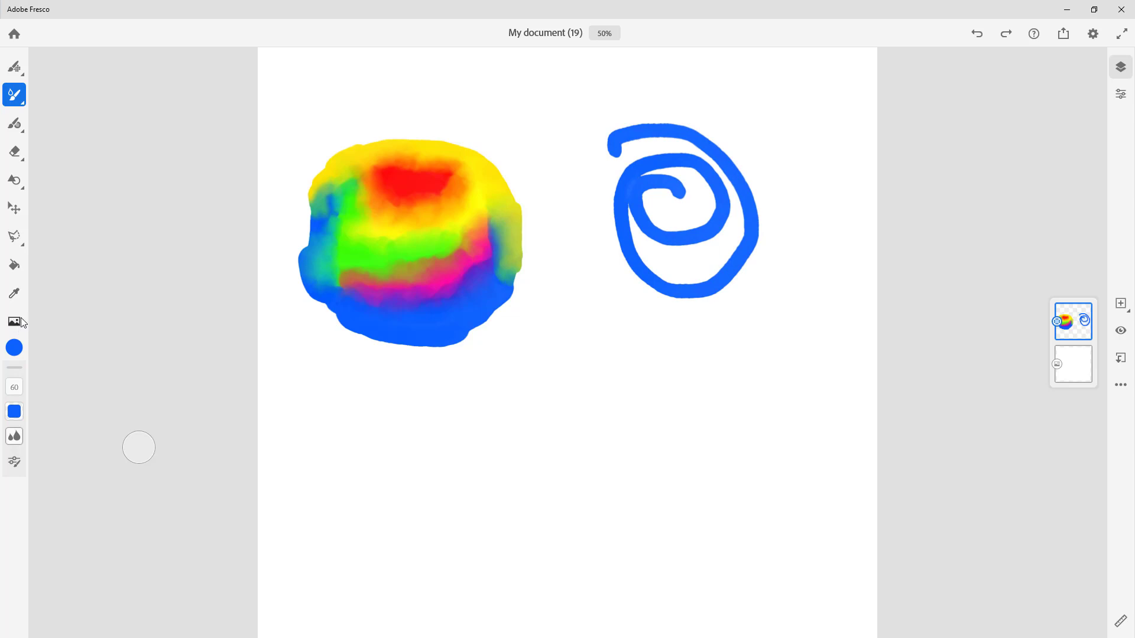
left_click(14, 293)
left_click_drag(587, 333, 457, 269)
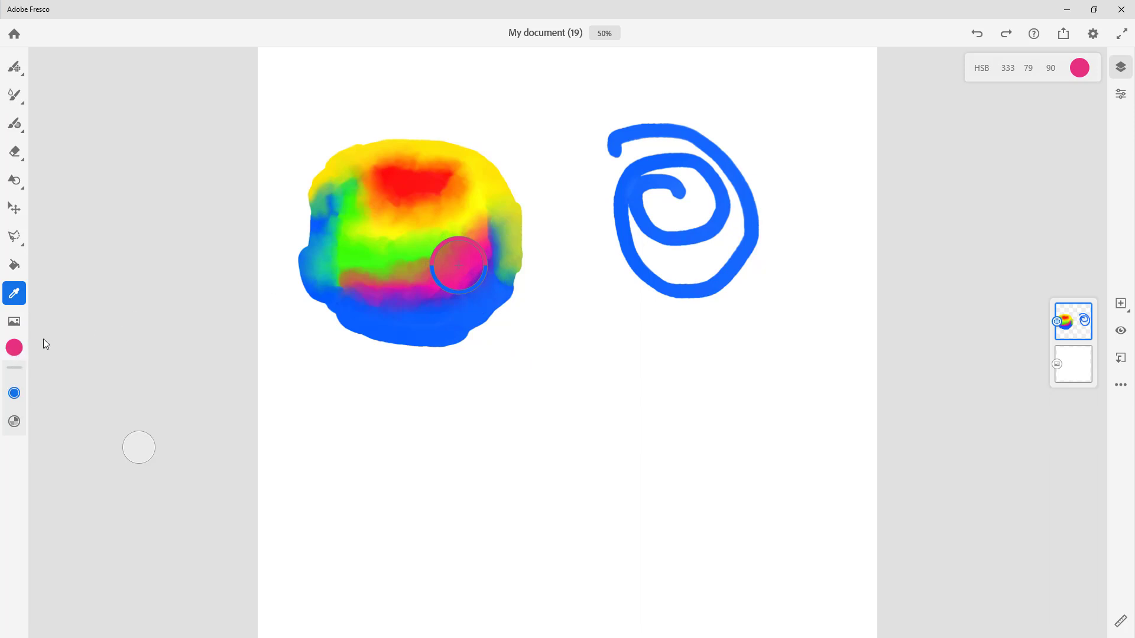
left_click_drag(491, 272, 413, 181)
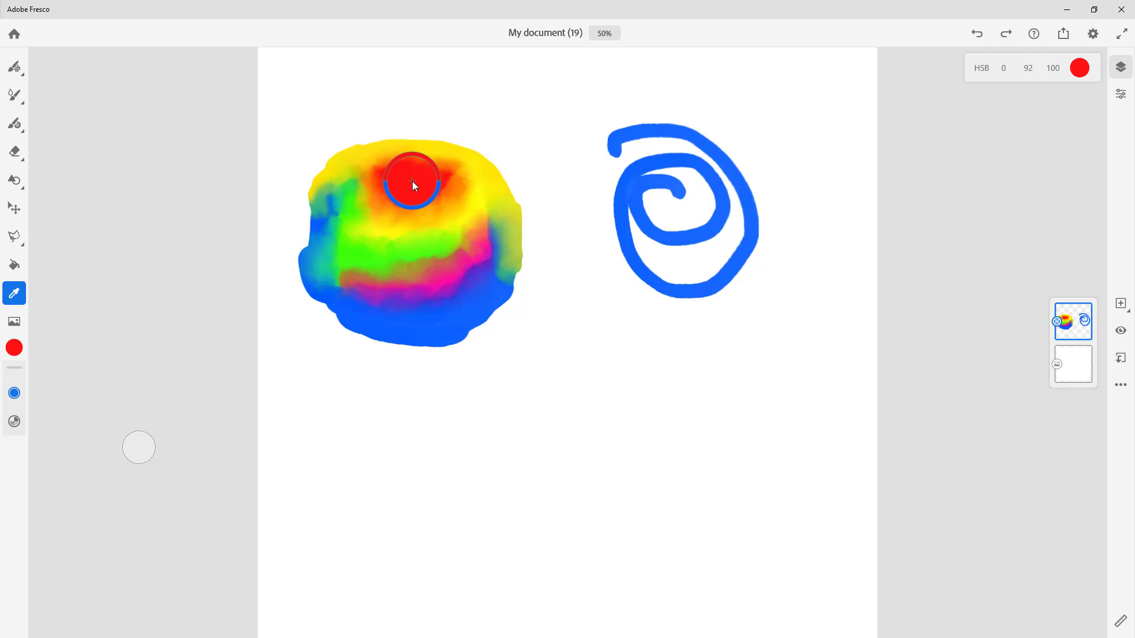
left_click(14, 95)
mouse_move(680, 112)
left_mouse_down()
mouse_move(575, 184)
mouse_move(621, 293)
mouse_move(769, 238)
mouse_move(754, 126)
mouse_move(666, 169)
mouse_move(737, 205)
mouse_move(799, 183)
left_mouse_up()
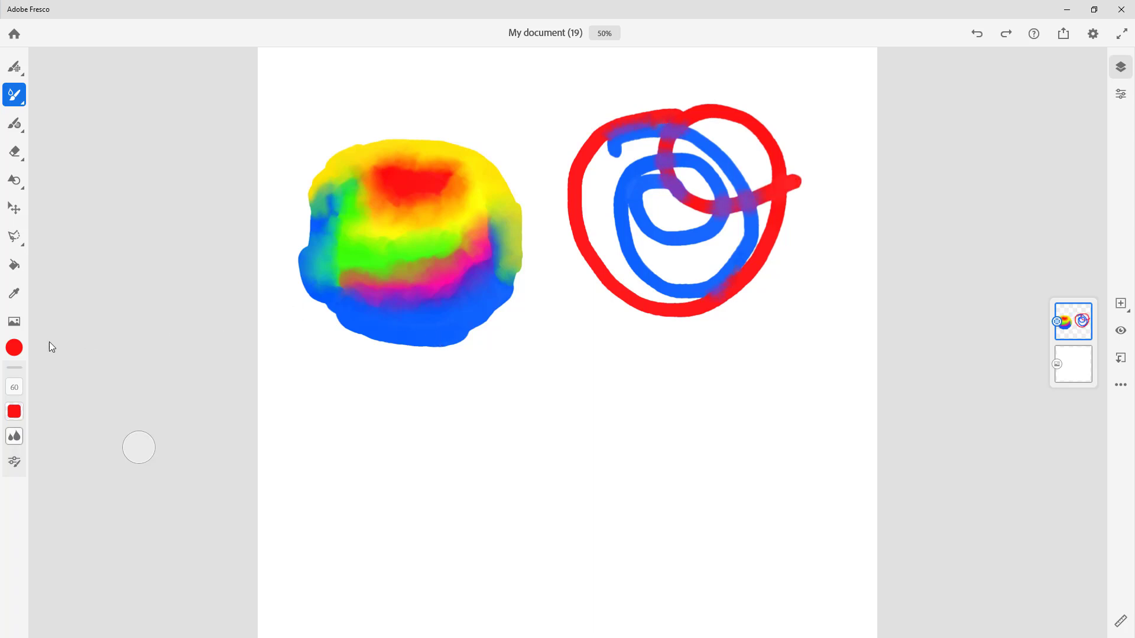
Sample the green (HSB 97, 93, 98) from the blob's centre and lower its opacity to 47%.
left_click(14, 293)
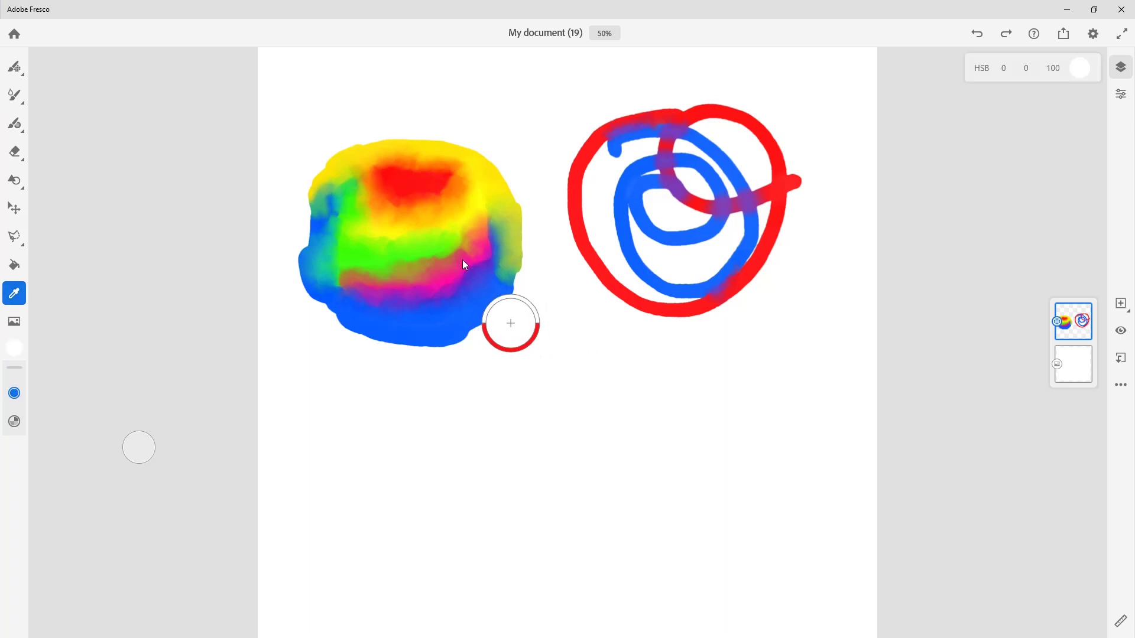
left_click_drag(462, 264, 402, 253)
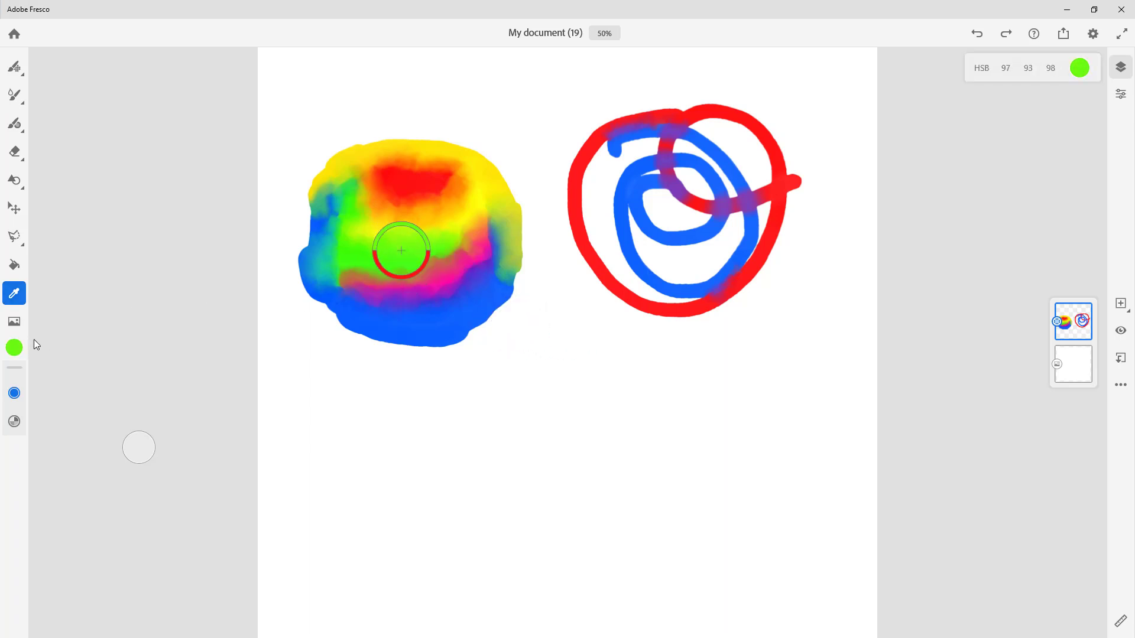
left_click(13, 349)
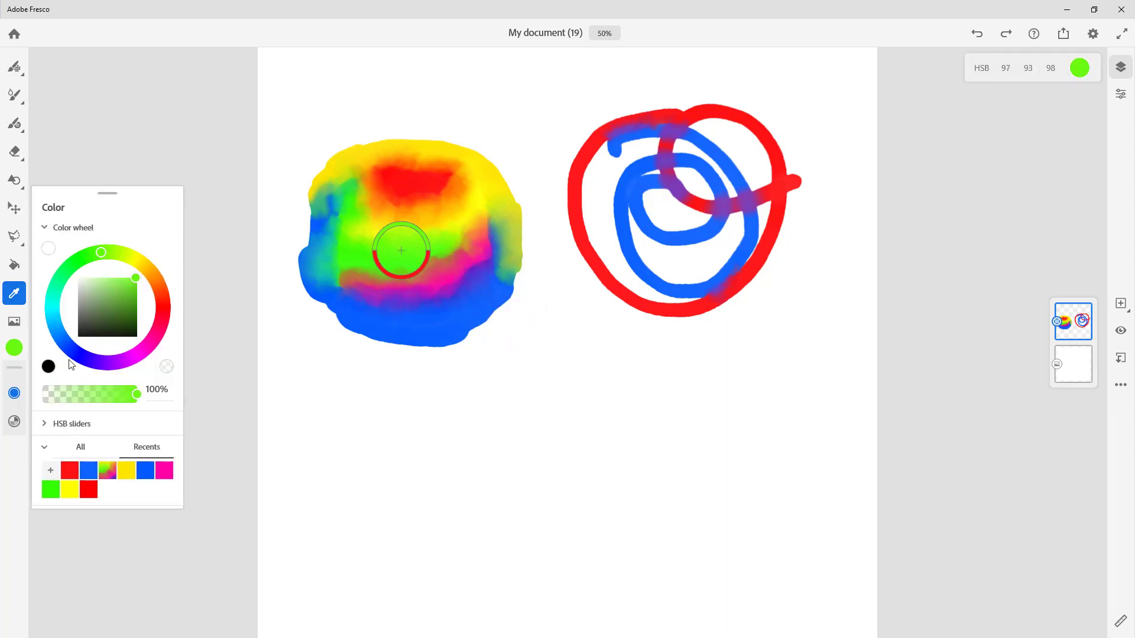
left_click_drag(136, 393, 212, 410)
left_click(18, 296)
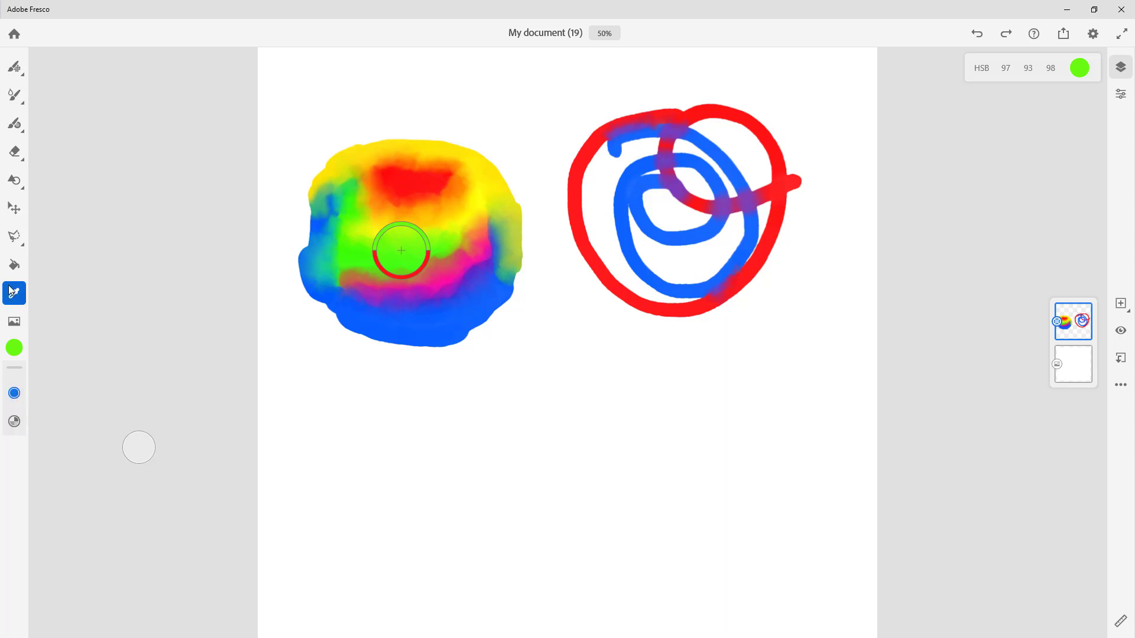
Switch the Eyedropper to Multiple colors and sample the red, orange and yellow at the blob's top.
left_click(15, 422)
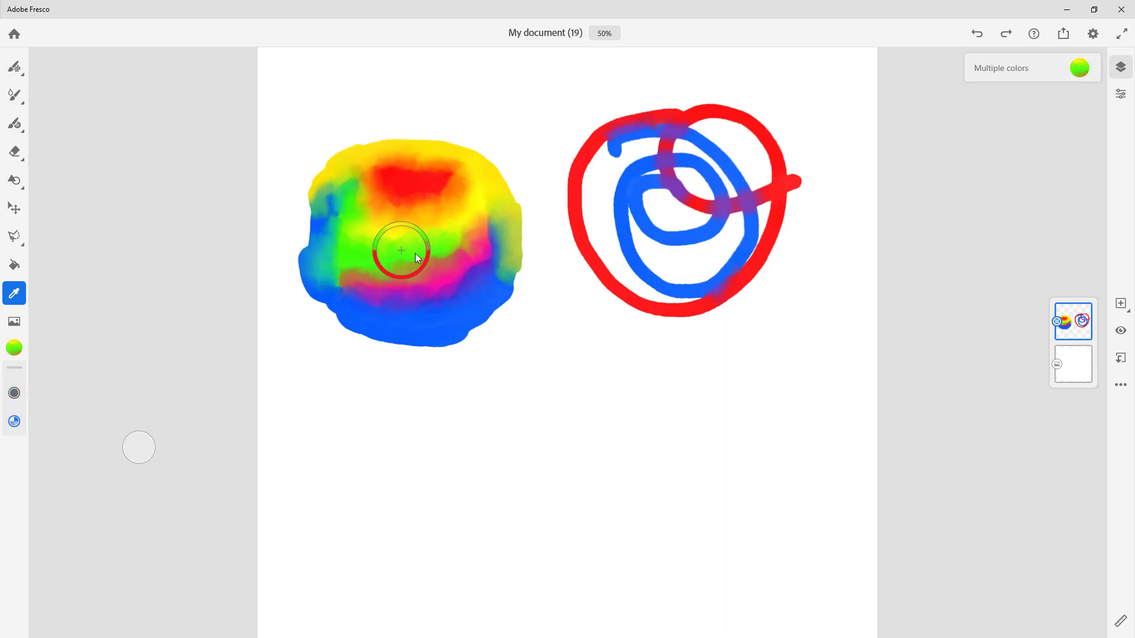
left_click_drag(401, 253, 418, 210)
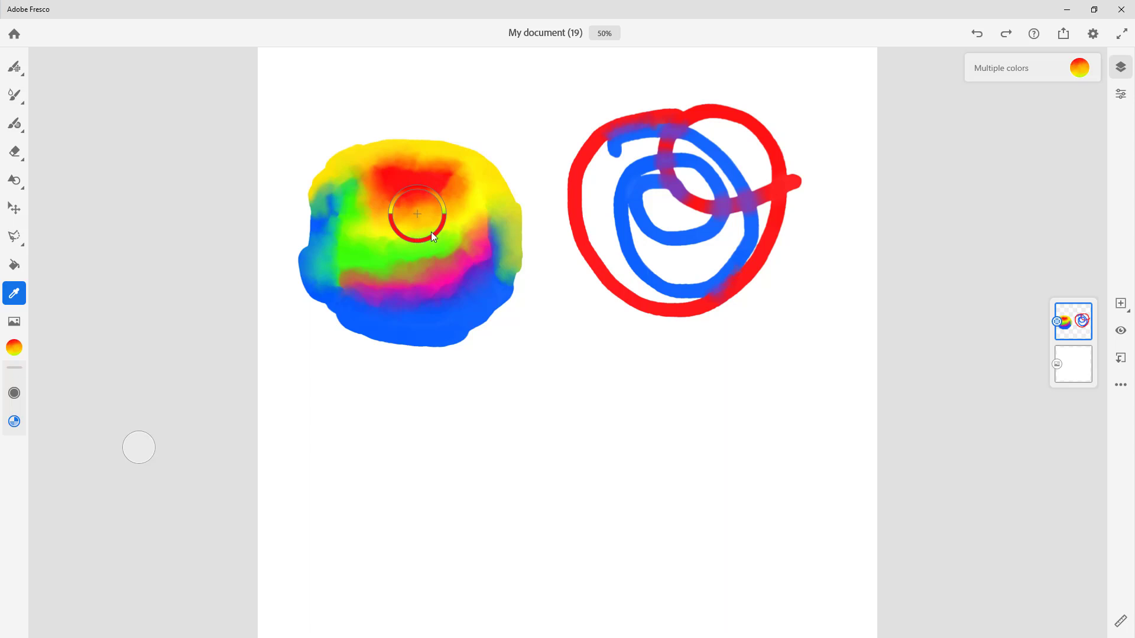
left_click_drag(415, 202, 417, 217)
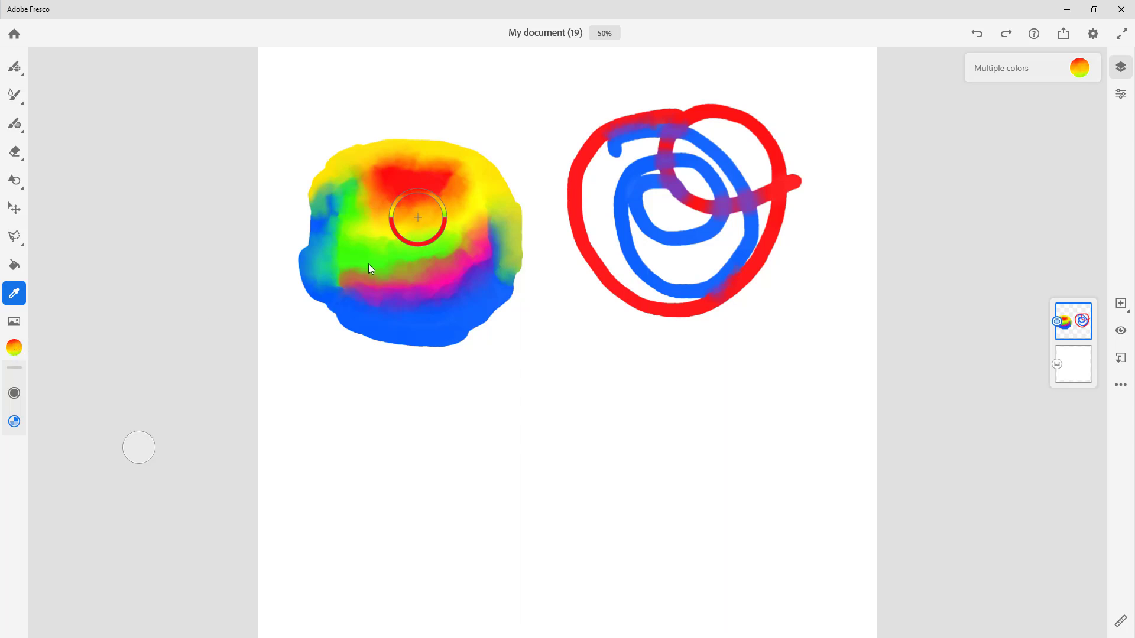
mouse_move(415, 217)
left_mouse_down()
mouse_move(644, 158)
mouse_move(677, 129)
mouse_move(440, 180)
mouse_move(402, 217)
left_mouse_up()
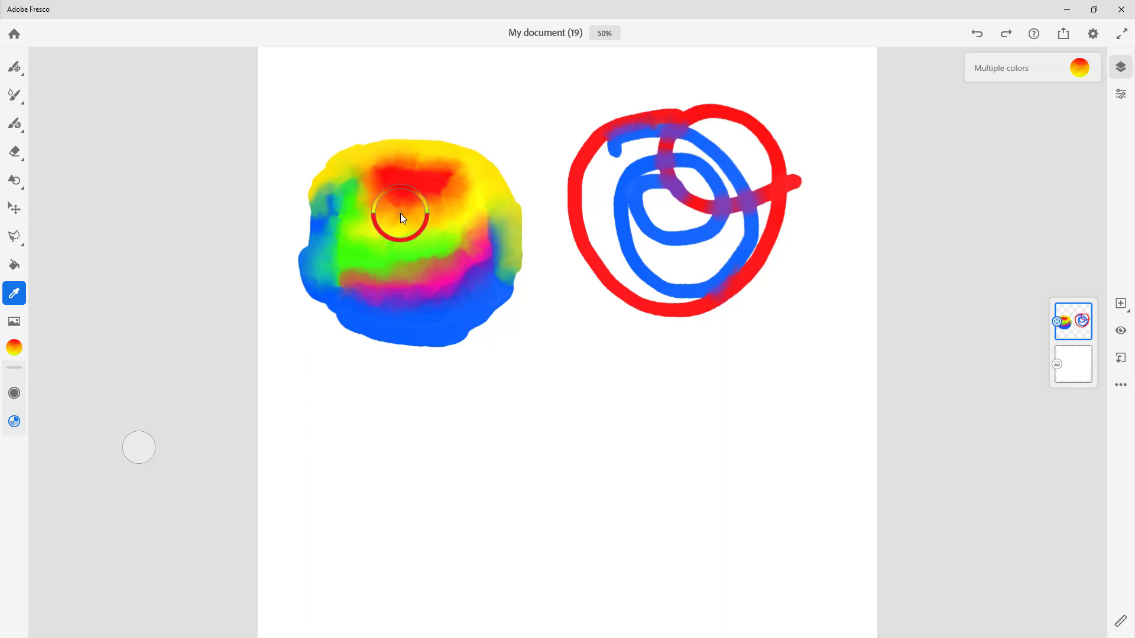
Paint an orange-yellow spiral below the blob, then fill it in with a size-205 Live Brush.
left_click(15, 96)
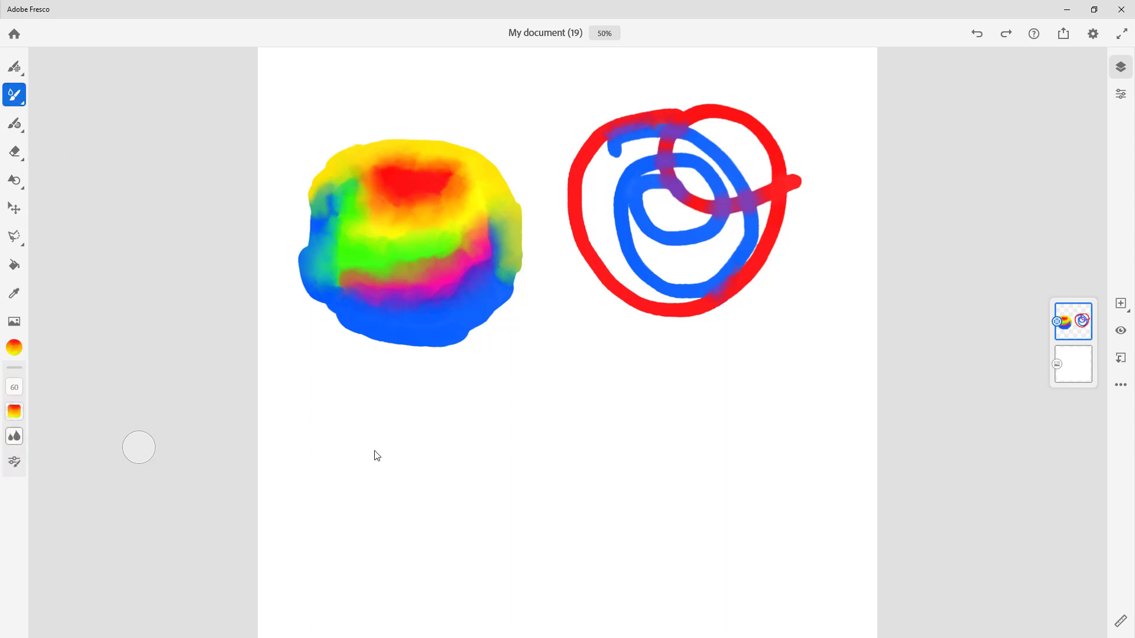
mouse_move(542, 383)
left_mouse_down()
mouse_move(490, 388)
mouse_move(422, 452)
mouse_move(487, 512)
mouse_move(609, 499)
mouse_move(656, 400)
mouse_move(622, 344)
mouse_move(558, 388)
mouse_move(590, 459)
mouse_move(494, 447)
mouse_move(541, 446)
mouse_move(503, 428)
left_mouse_up()
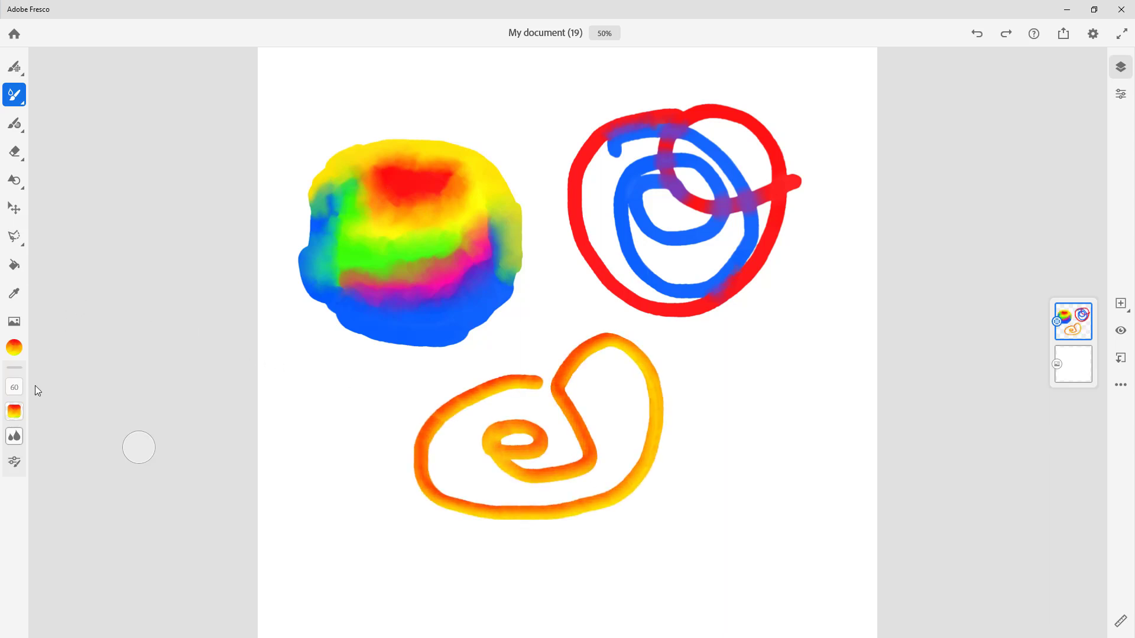
left_click(14, 387)
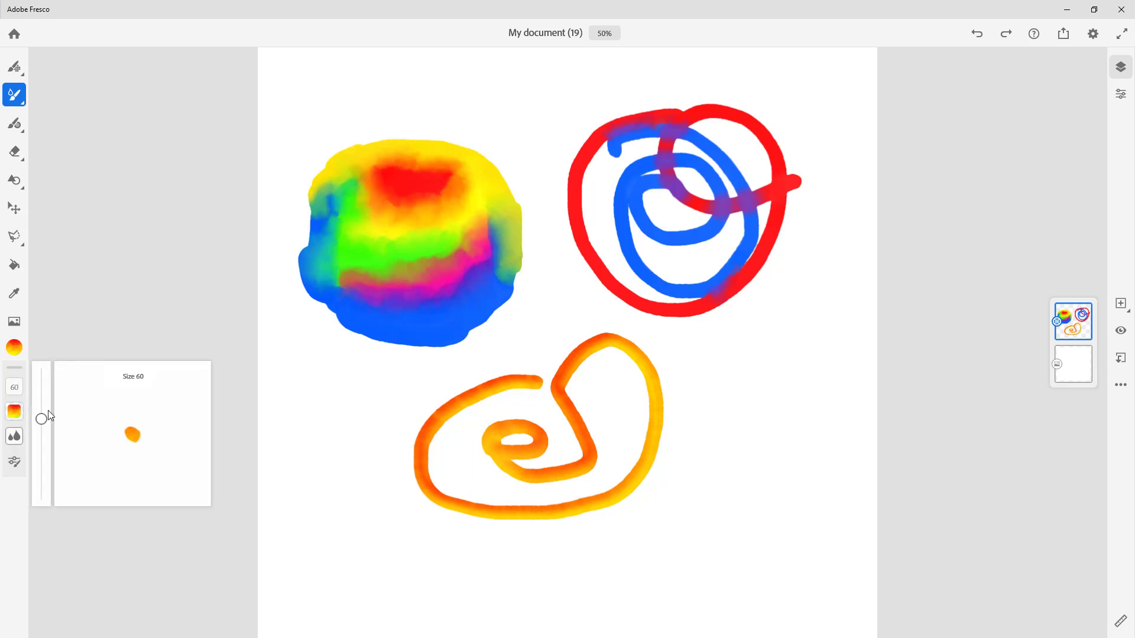
left_click_drag(46, 399, 42, 388)
mouse_move(520, 491)
left_mouse_down()
mouse_move(575, 438)
mouse_move(462, 453)
mouse_move(508, 449)
mouse_move(481, 442)
left_mouse_up()
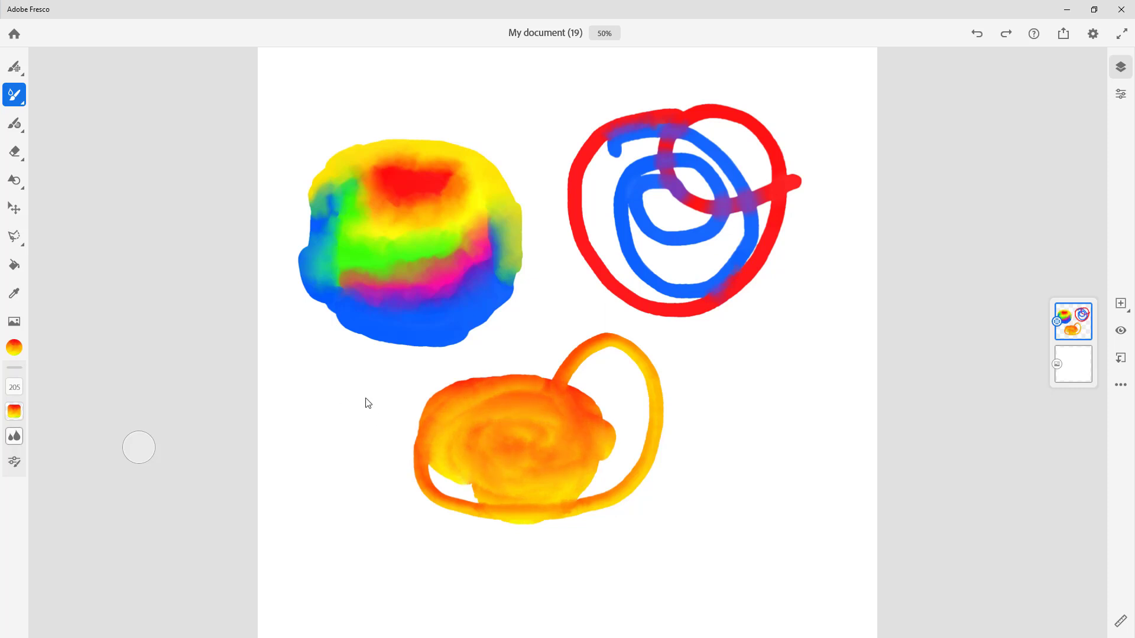
mouse_move(438, 496)
left_mouse_down()
mouse_move(552, 509)
mouse_move(632, 408)
mouse_move(603, 420)
mouse_move(565, 394)
left_mouse_up()
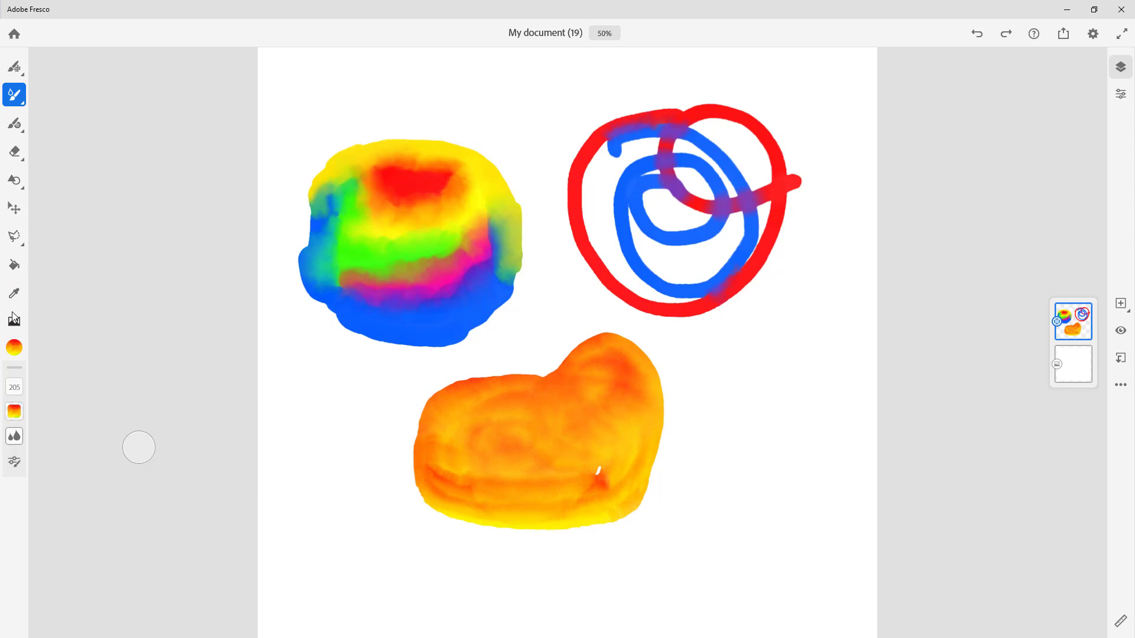
Sample red, blue and purple from the loops and paint Watercolor patches either side of the orange blob.
left_click(14, 293)
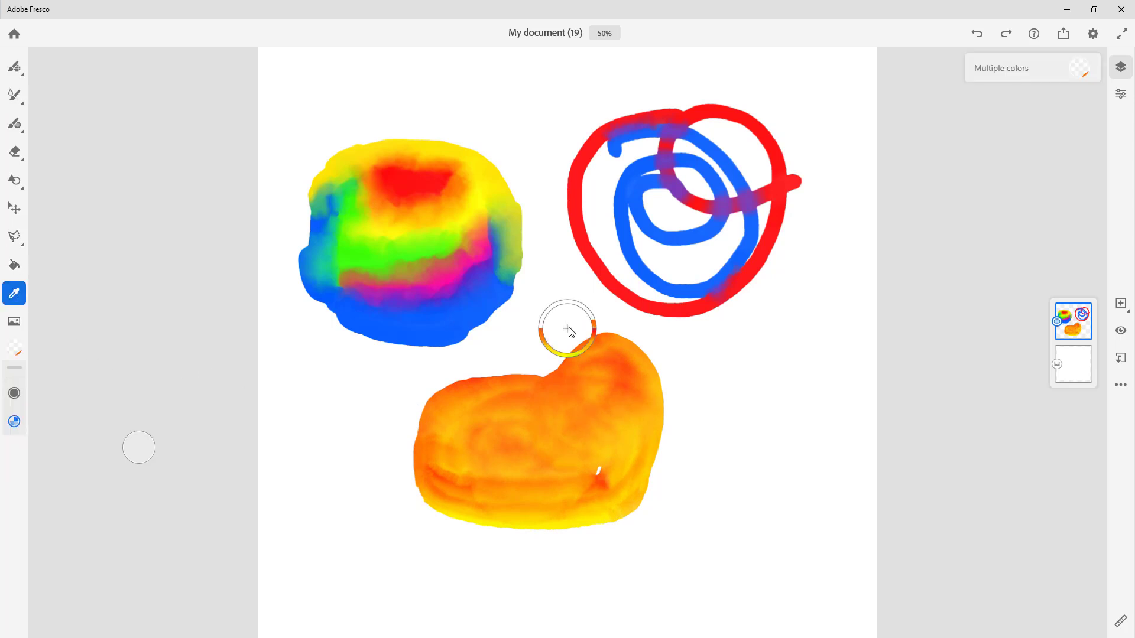
left_click_drag(594, 333, 669, 146)
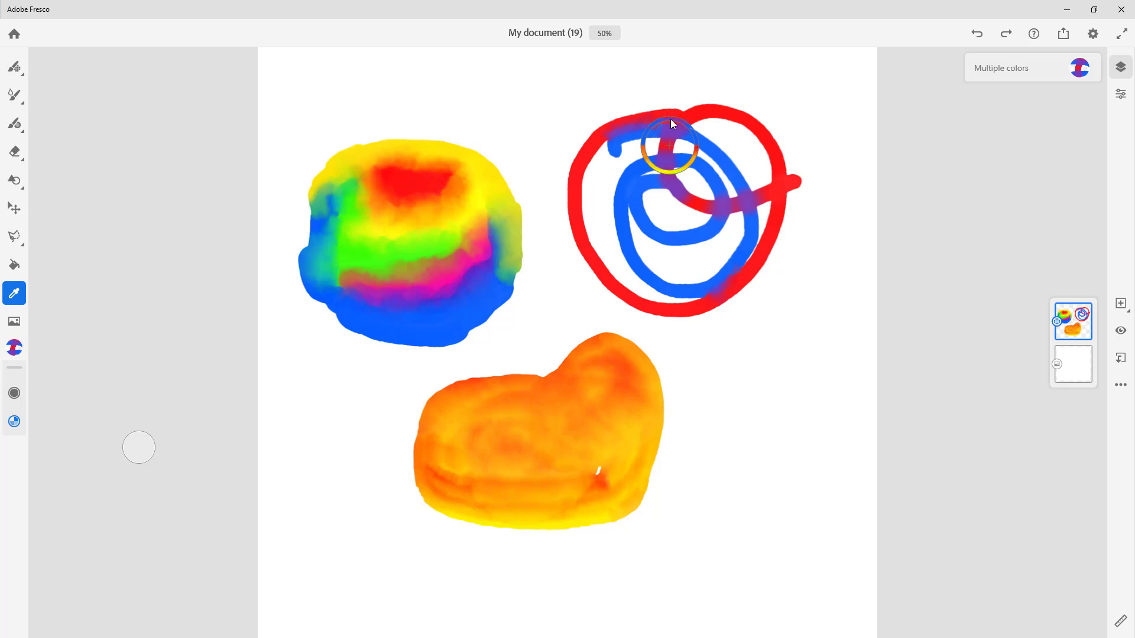
left_click(16, 96)
mouse_move(779, 400)
left_mouse_down()
mouse_move(753, 469)
mouse_move(801, 453)
mouse_move(803, 368)
mouse_move(753, 349)
mouse_move(684, 429)
mouse_move(694, 504)
mouse_move(742, 565)
mouse_move(815, 553)
mouse_move(804, 449)
mouse_move(758, 468)
left_mouse_up()
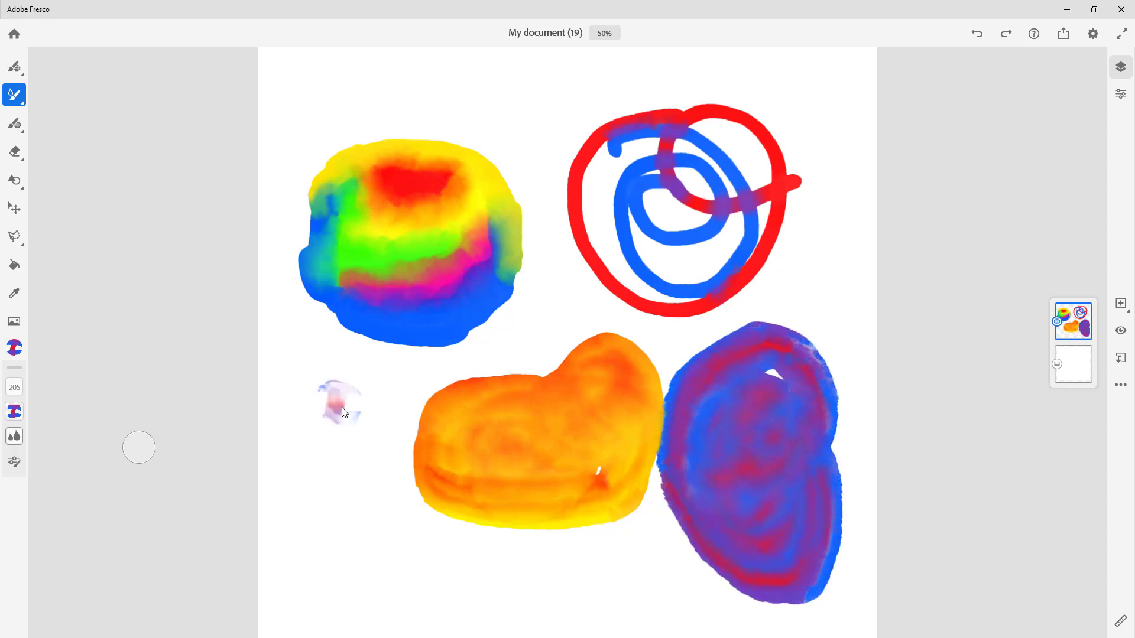
mouse_move(364, 401)
left_mouse_down()
mouse_move(343, 417)
mouse_move(329, 379)
mouse_move(298, 439)
mouse_move(321, 530)
mouse_move(411, 506)
mouse_move(359, 539)
mouse_move(303, 509)
mouse_move(358, 531)
mouse_move(527, 428)
mouse_move(364, 441)
mouse_move(421, 433)
left_mouse_up()
Draw a faint pink loop at the top left with the pixel brush and try other brush types.
left_click(14, 66)
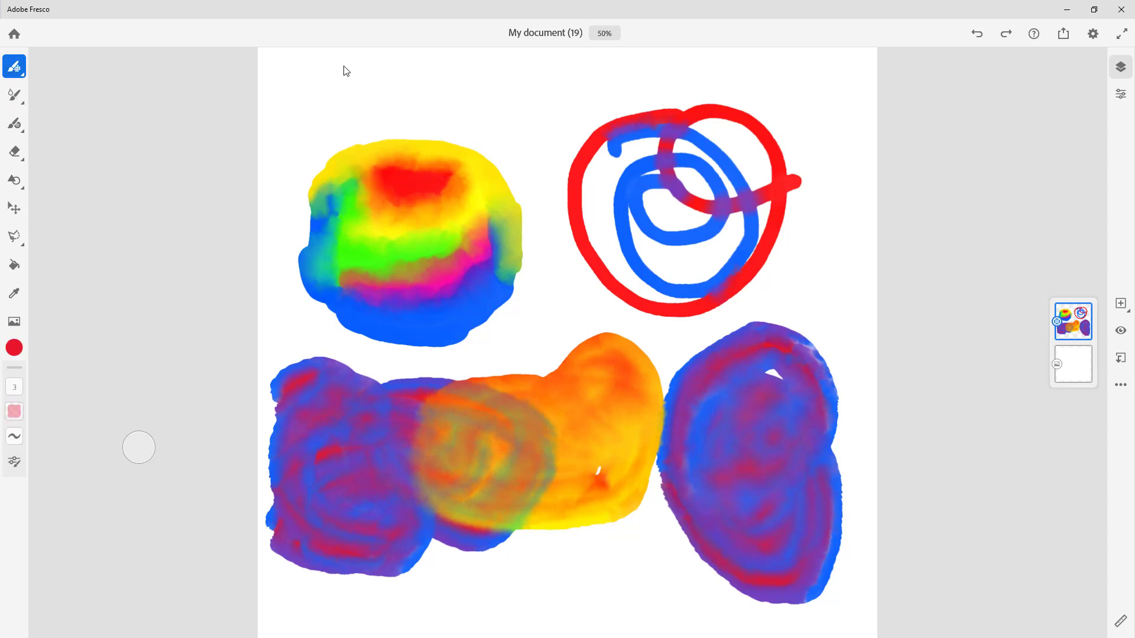
left_click_drag(371, 76, 345, 108)
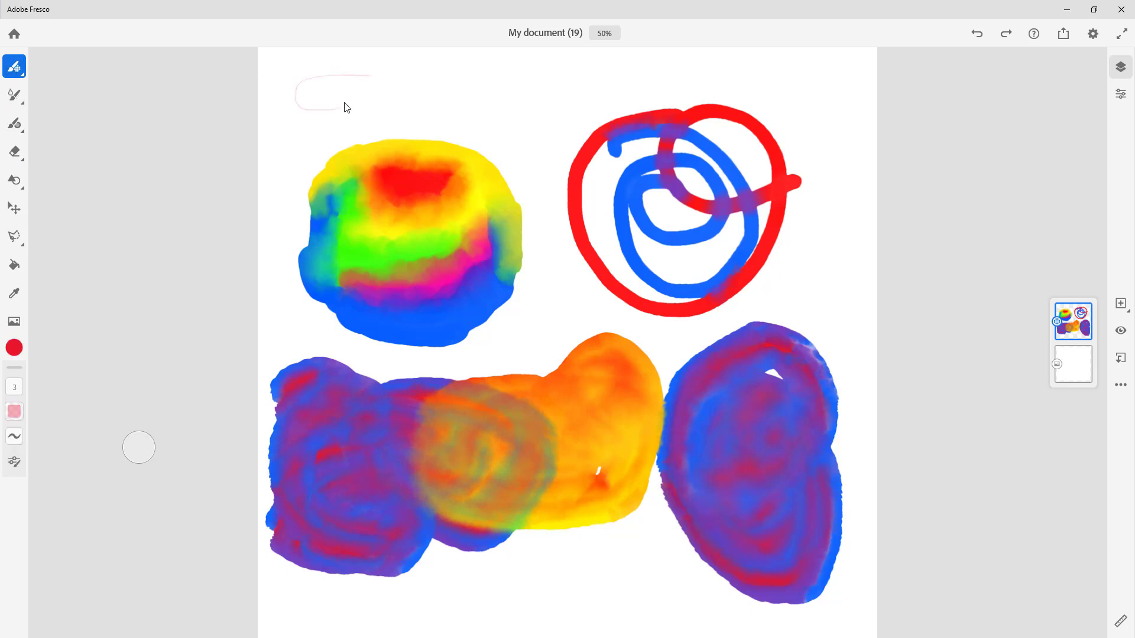
left_click(16, 96)
left_click(14, 123)
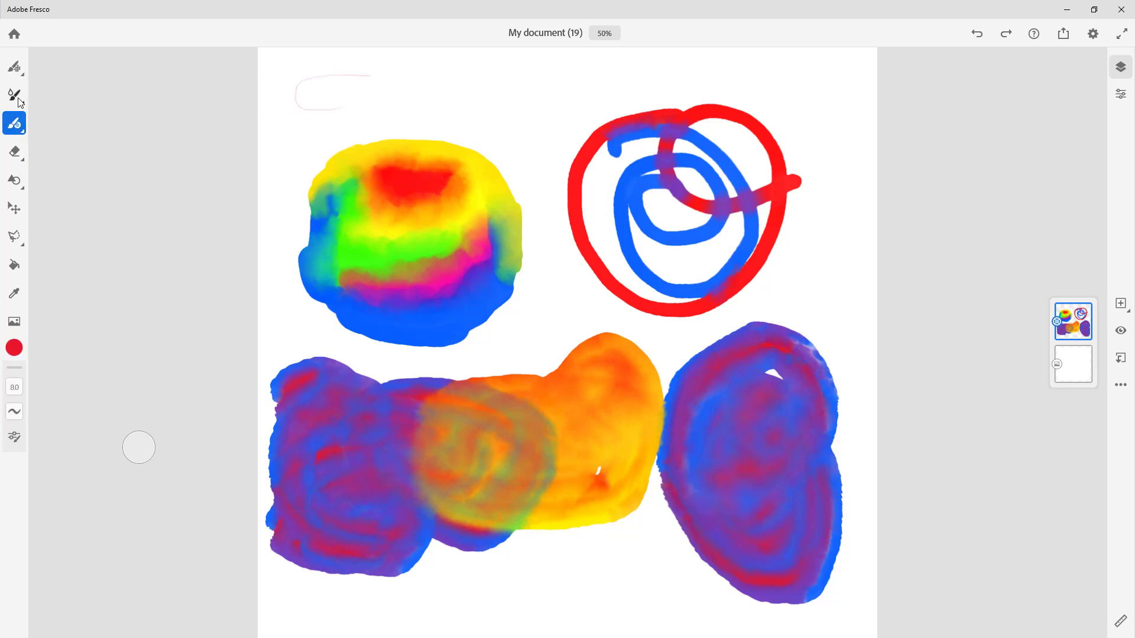
left_click(17, 98)
Choose the Oil > Oilpaint round (102 px) brush and paint a looping purple stroke across the top.
left_click(16, 96)
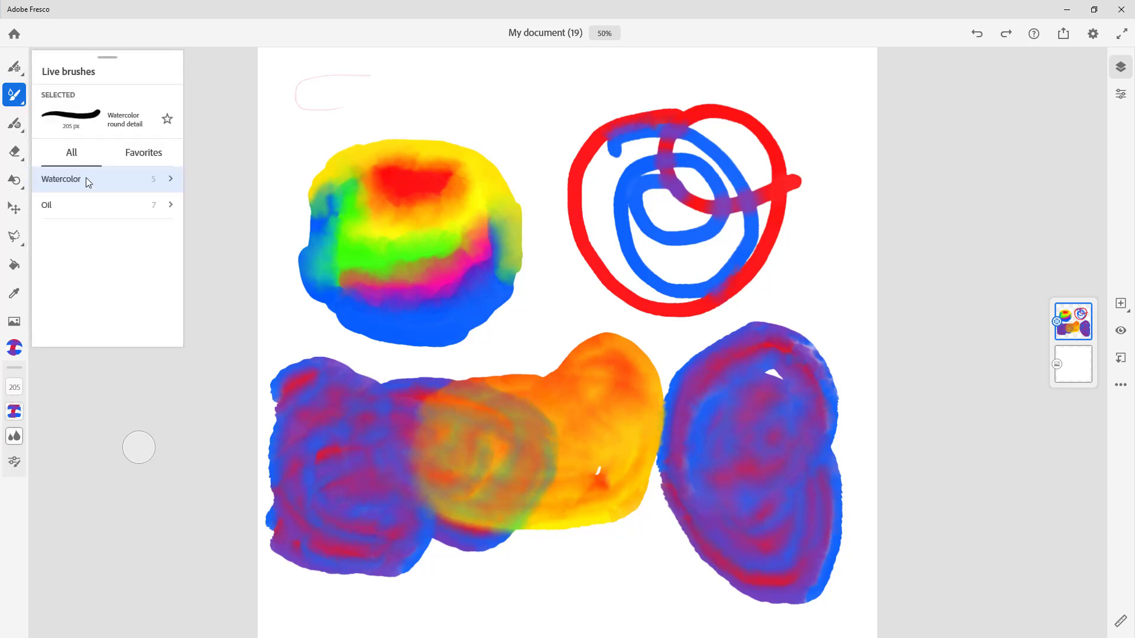
left_click(79, 206)
left_click(91, 231)
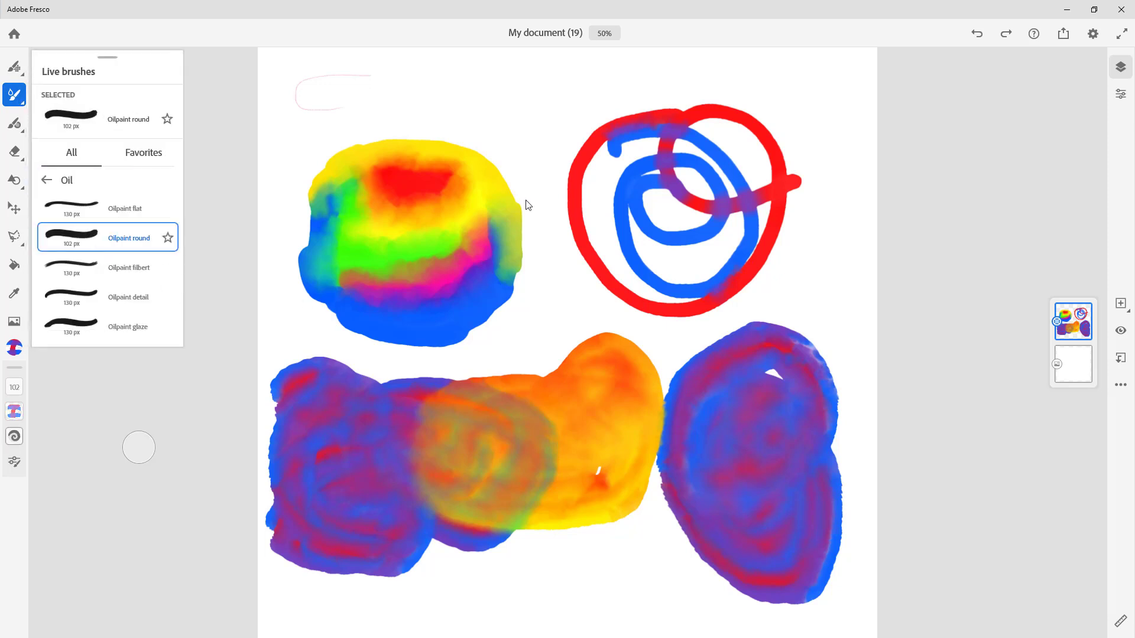
left_click(427, 104)
mouse_move(428, 104)
left_mouse_down()
mouse_move(558, 184)
mouse_move(580, 141)
mouse_move(539, 117)
mouse_move(393, 102)
mouse_move(399, 134)
left_mouse_up()
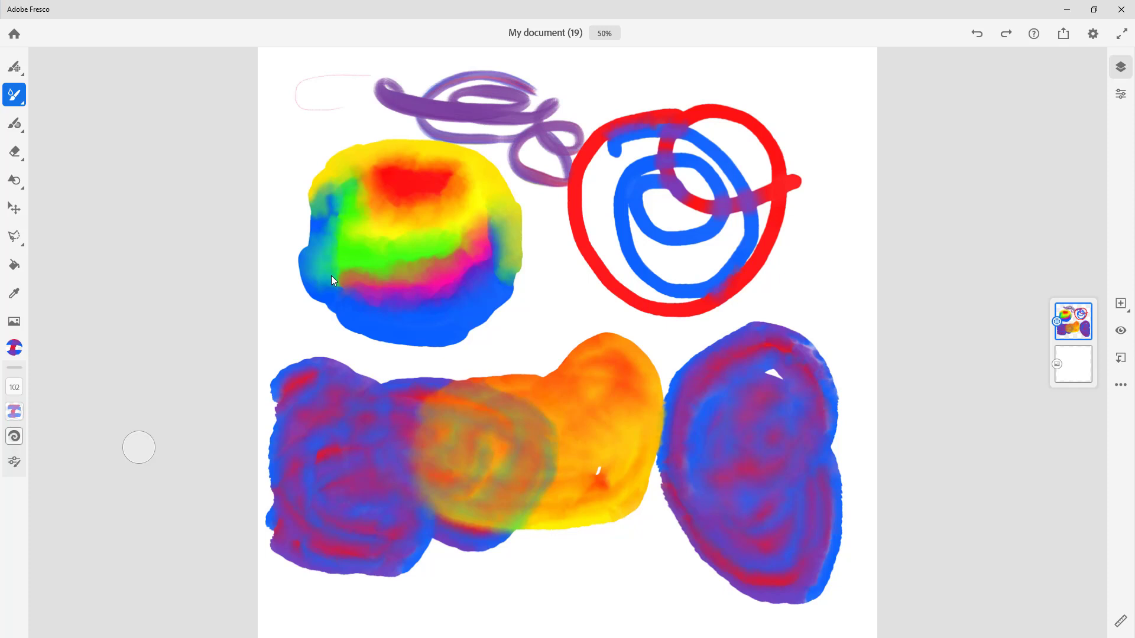